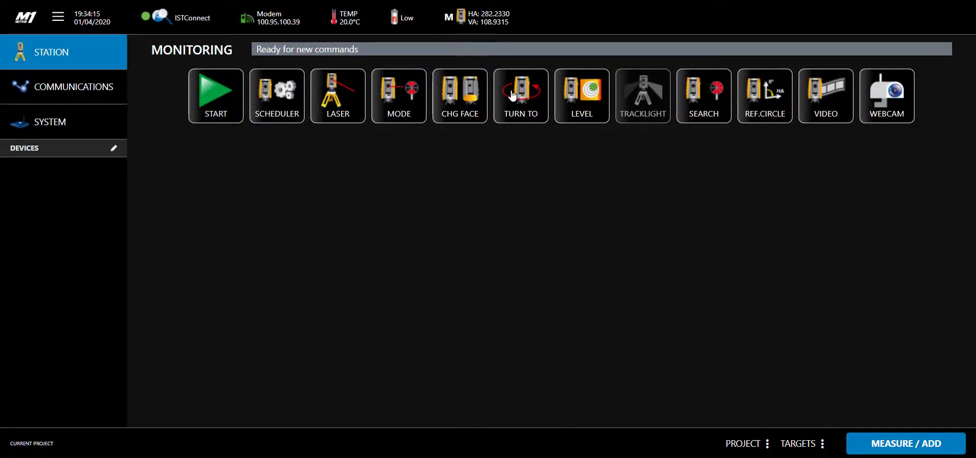
Create project 'NovaScotia' with total station 'S9Murnau' at height 0.
{"action": "left_click", "coordinate": [743, 443]}
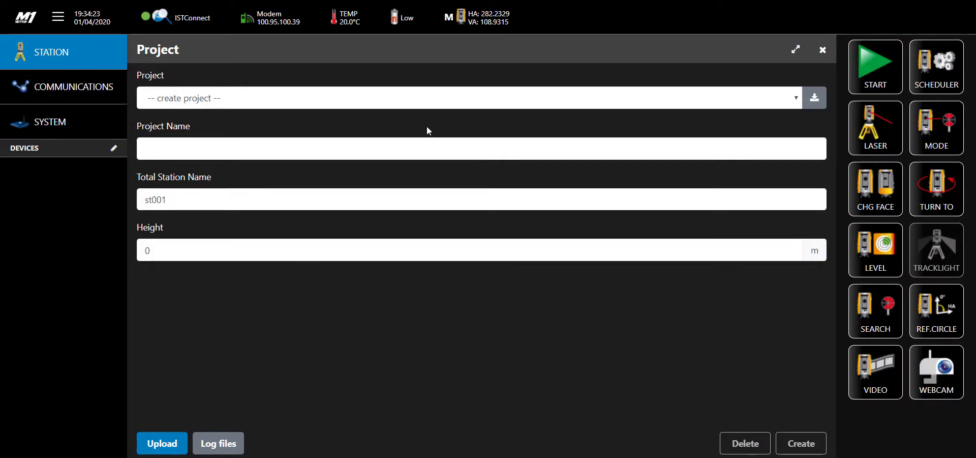
{"action": "left_click", "coordinate": [365, 146]}
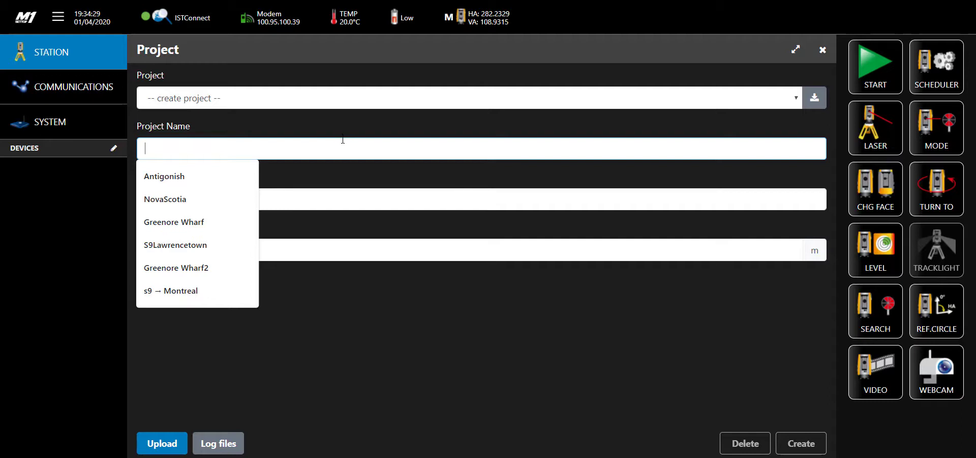
{"action": "type", "text": "No"}
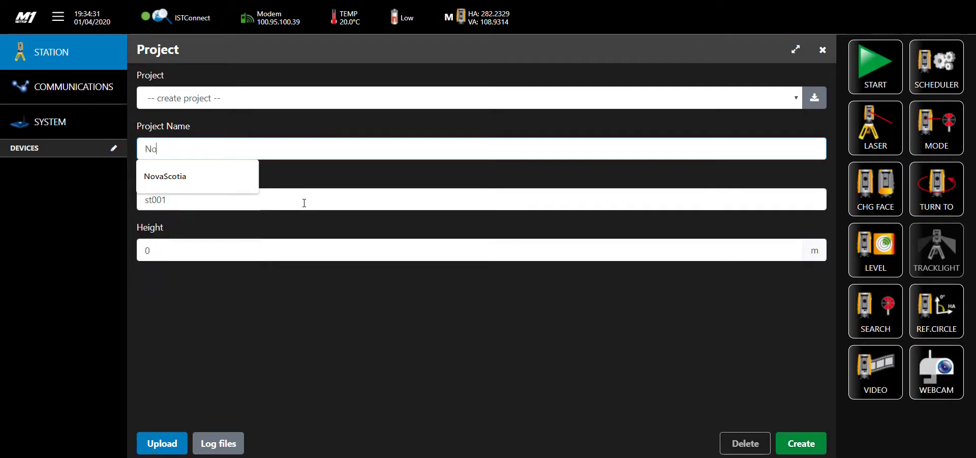
{"action": "type", "text": "vas"}
{"action": "key", "text": "BackSpace"}
{"action": "type", "text": "Scoti"}
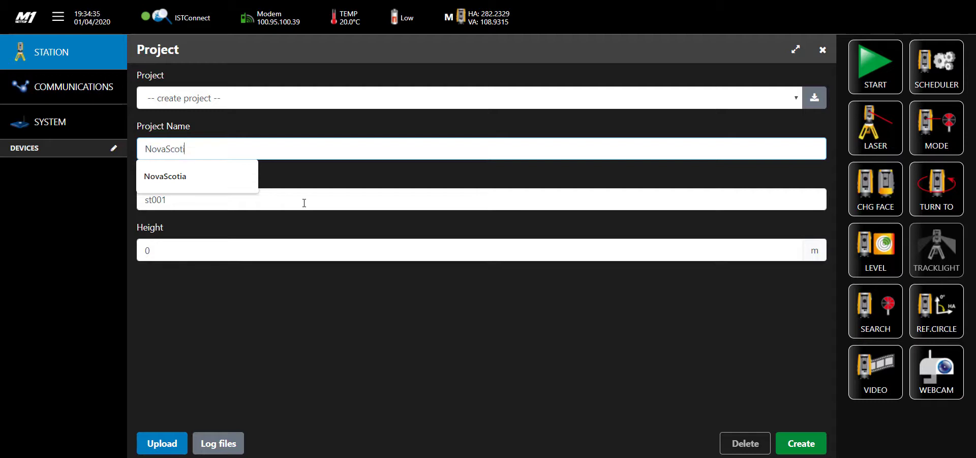
{"action": "type", "text": "a"}
{"action": "left_click_drag", "start_coordinate": [168, 202], "coordinate": [130, 201]}
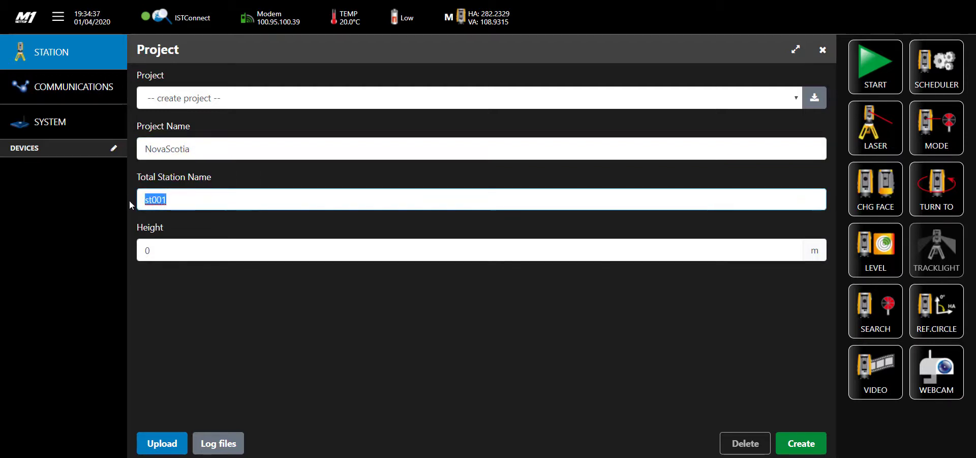
{"action": "type", "text": "S9"}
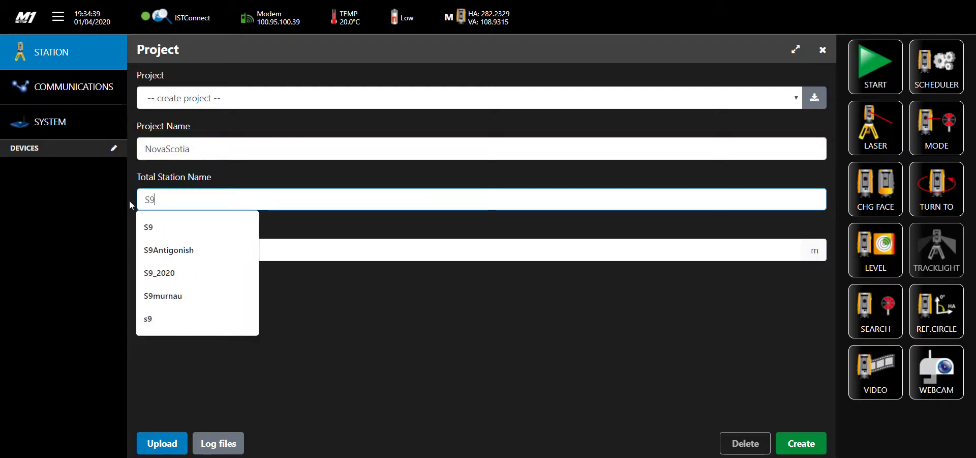
{"action": "type", "text": "Murnau"}
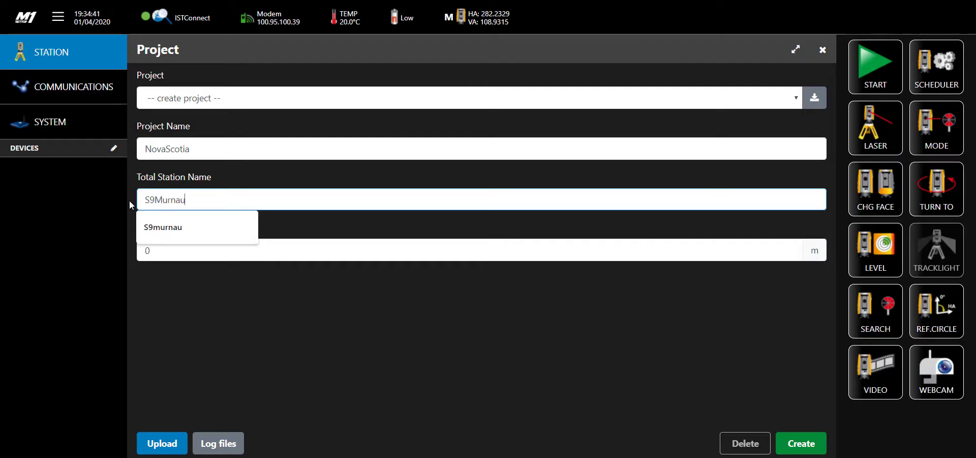
{"action": "left_click", "coordinate": [269, 253]}
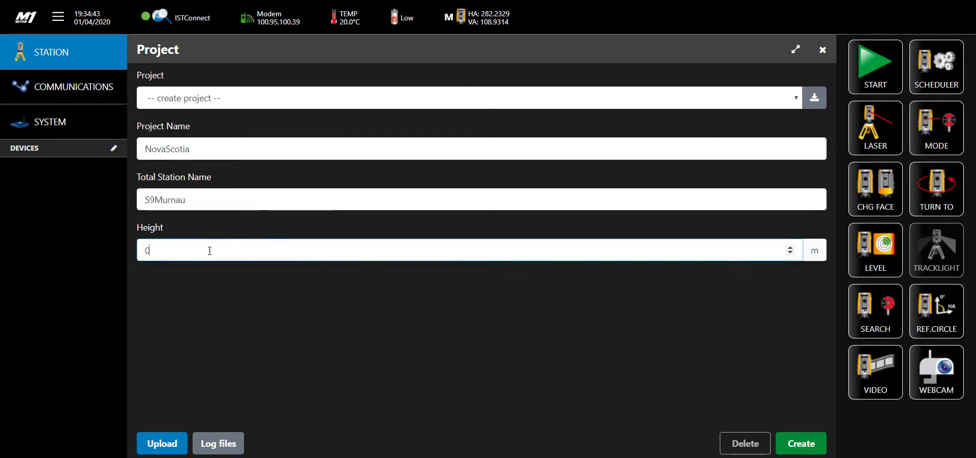
{"action": "left_click", "coordinate": [802, 446]}
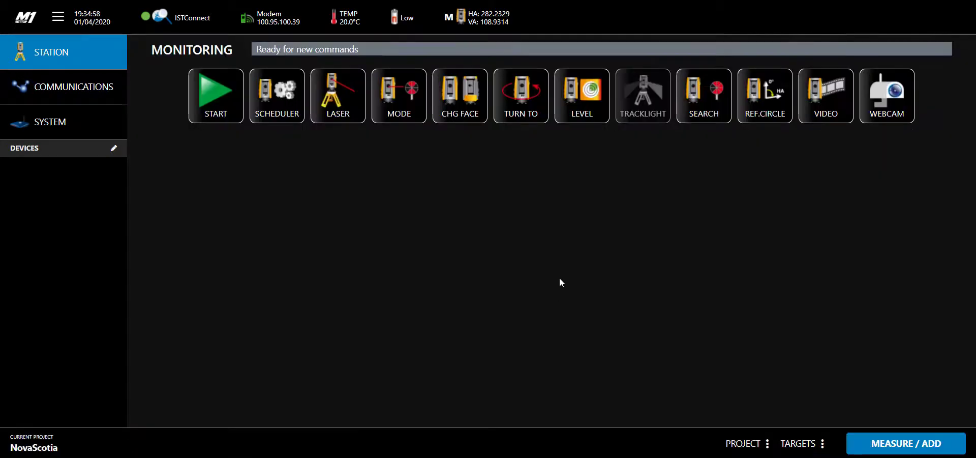
Set the Target Lock / Measure mode to FineLock (FL) and apply it.
{"action": "left_click", "coordinate": [401, 87]}
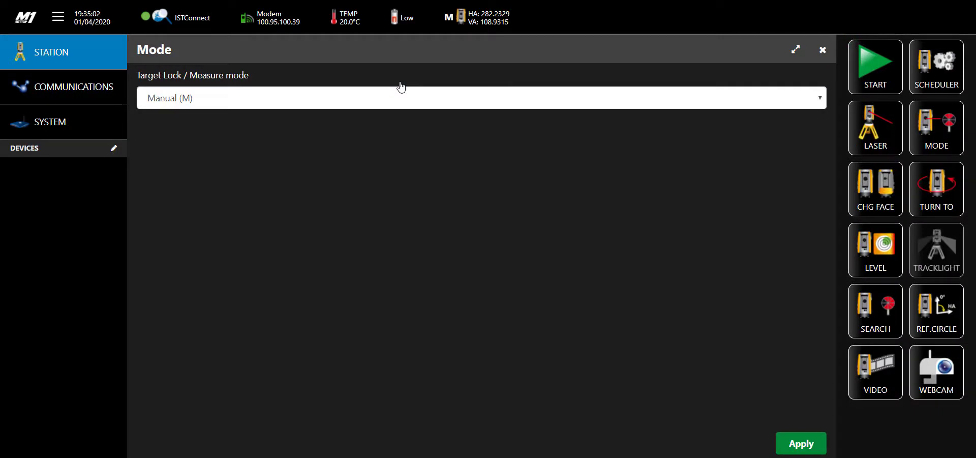
{"action": "left_click", "coordinate": [789, 96]}
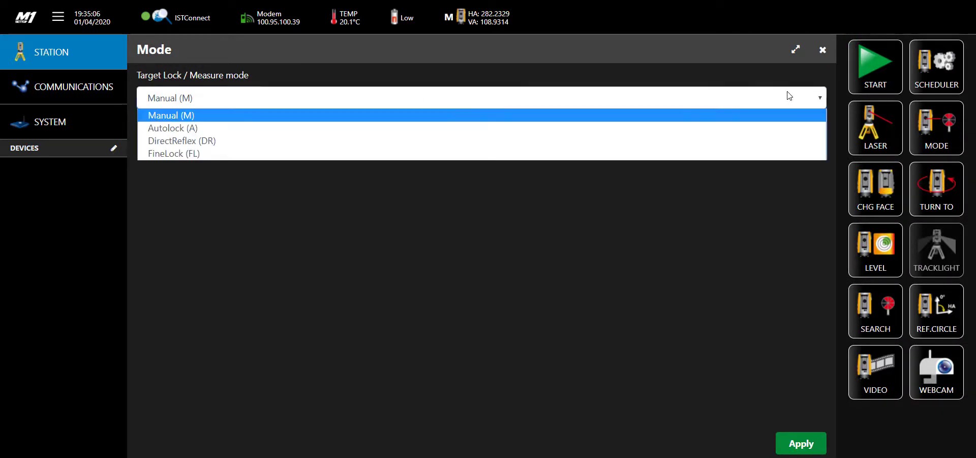
{"action": "left_click", "coordinate": [713, 153]}
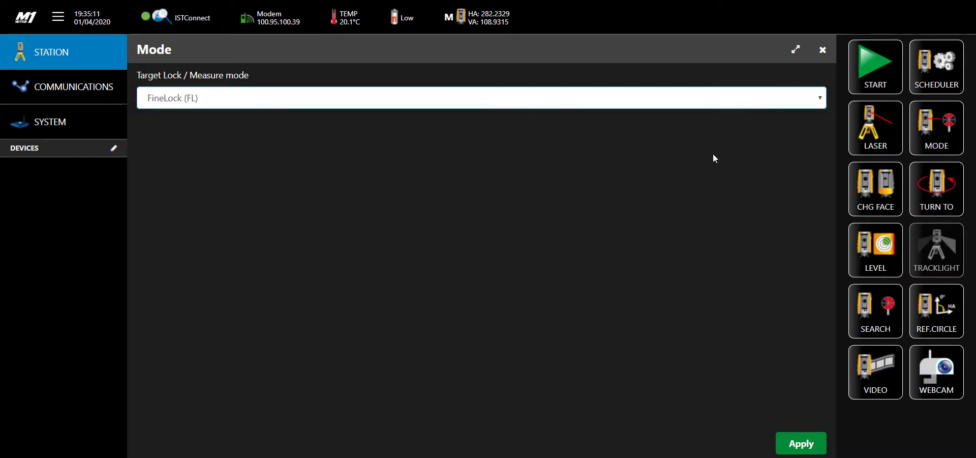
{"action": "left_click", "coordinate": [806, 444]}
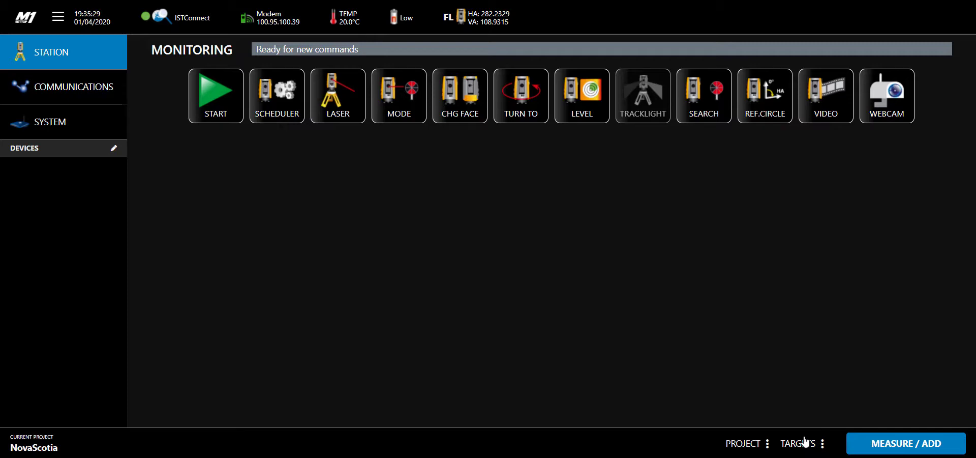
Add a target named 'Antigonish' with height 0 and prism constant -0.018.
{"action": "left_click", "coordinate": [889, 445]}
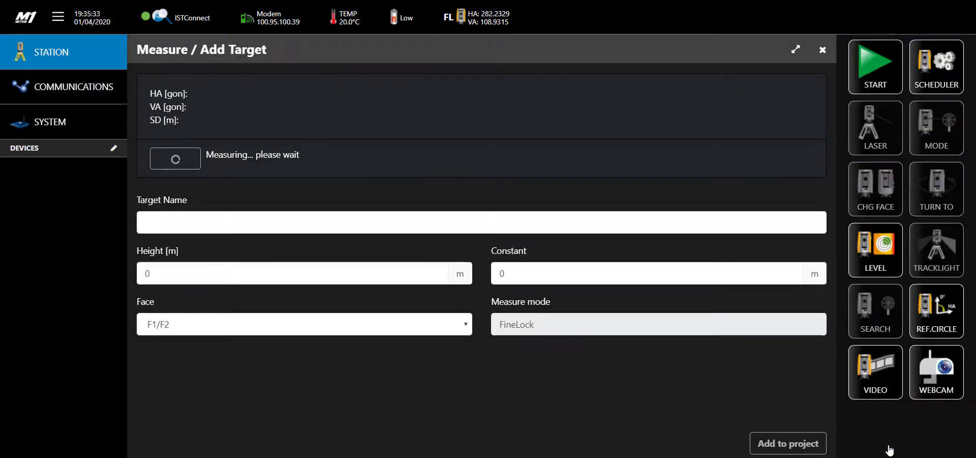
{"action": "left_click", "coordinate": [199, 223]}
{"action": "type", "text": "A"}
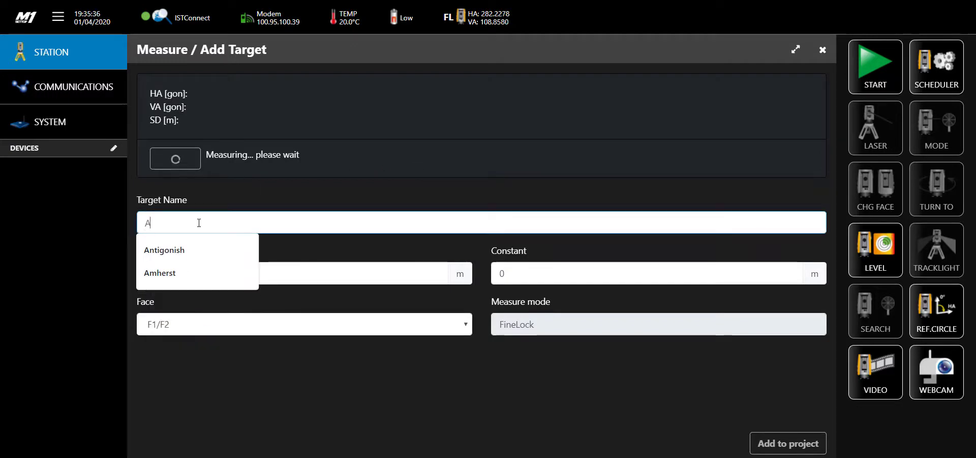
{"action": "type", "text": "ntigonish"}
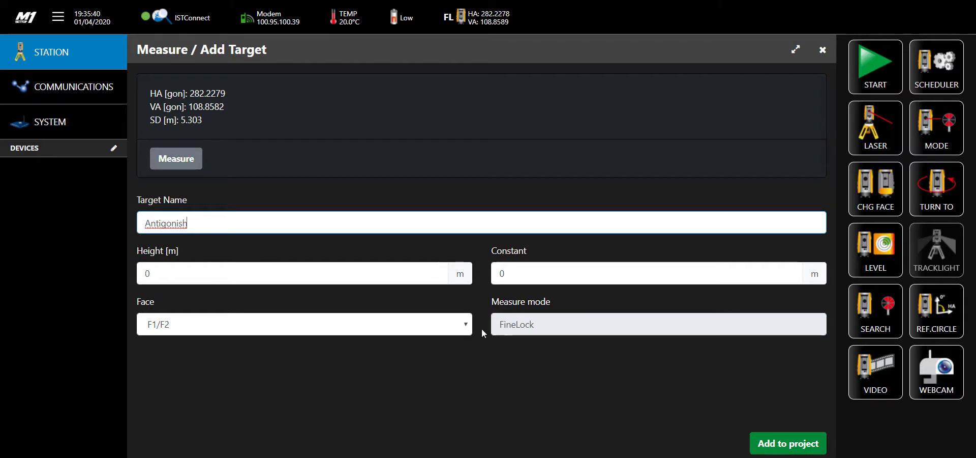
{"action": "double_click", "coordinate": [508, 271]}
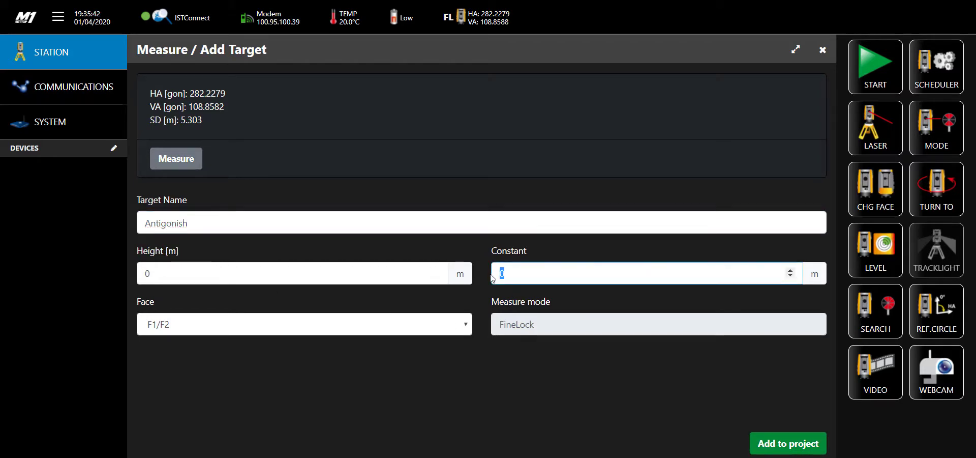
{"action": "type", "text": "-0."}
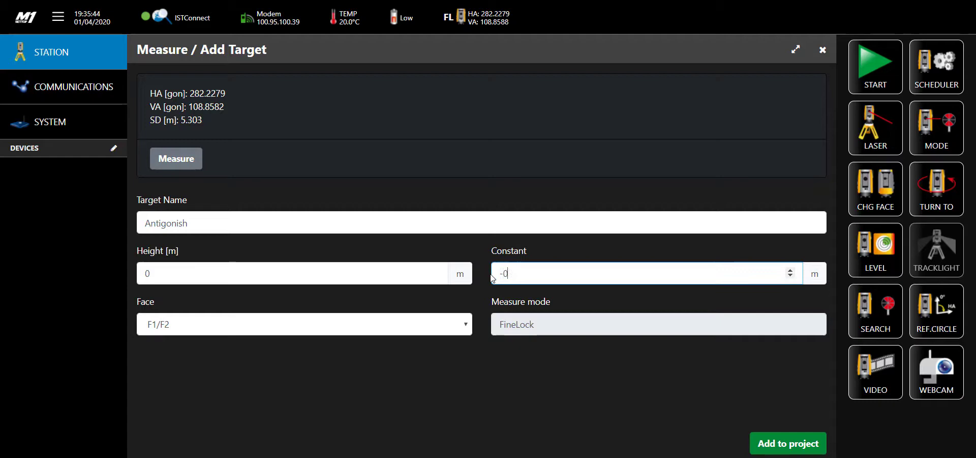
{"action": "type", "text": "0"}
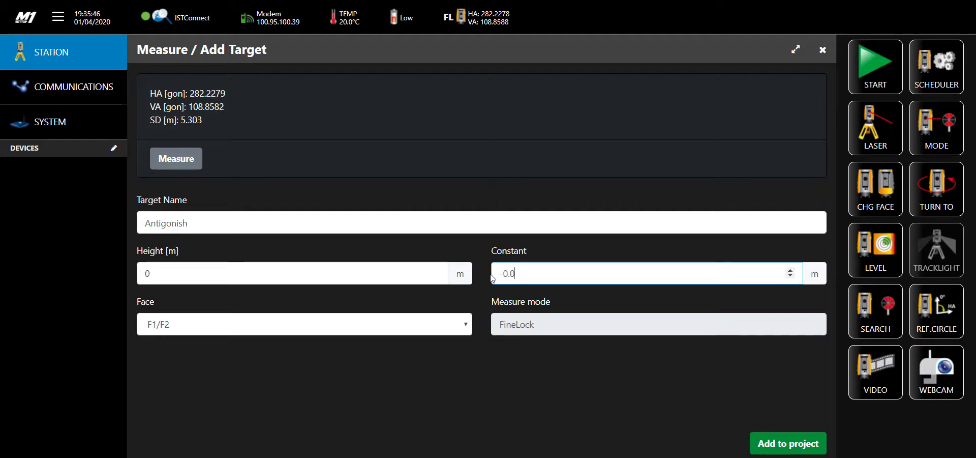
{"action": "type", "text": "18"}
{"action": "left_click", "coordinate": [436, 325]}
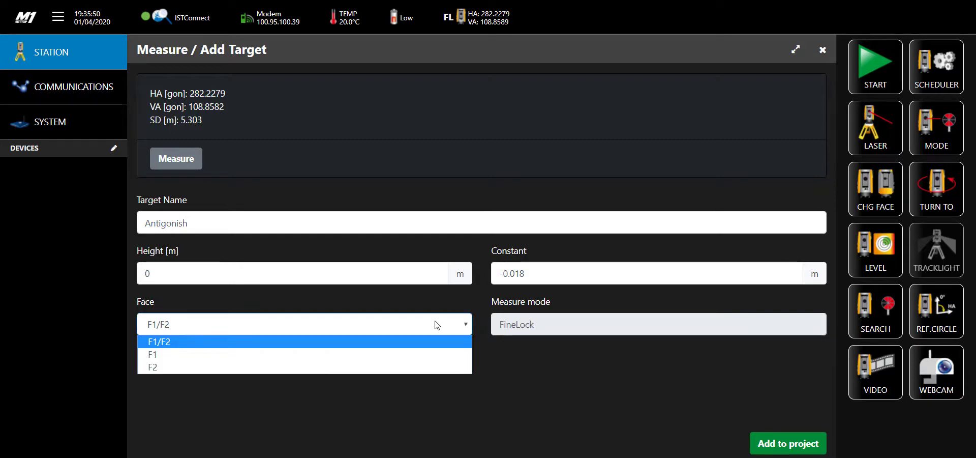
Measure Antigonish on faces F1/F2 and add it to the project.
{"action": "left_click", "coordinate": [624, 359]}
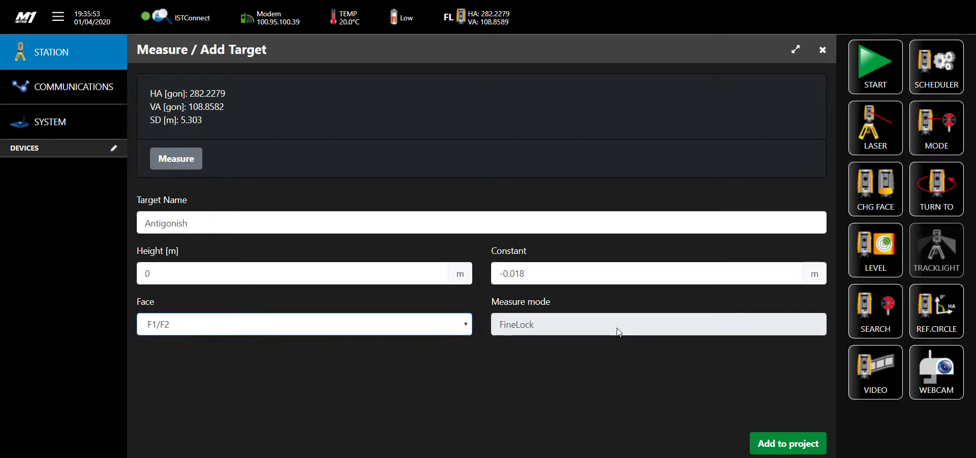
{"action": "left_click", "coordinate": [177, 159]}
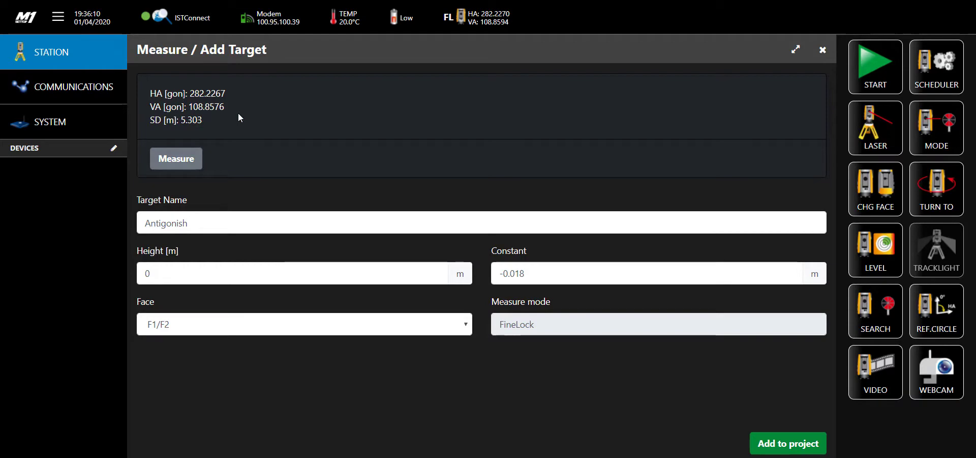
{"action": "left_click", "coordinate": [801, 446]}
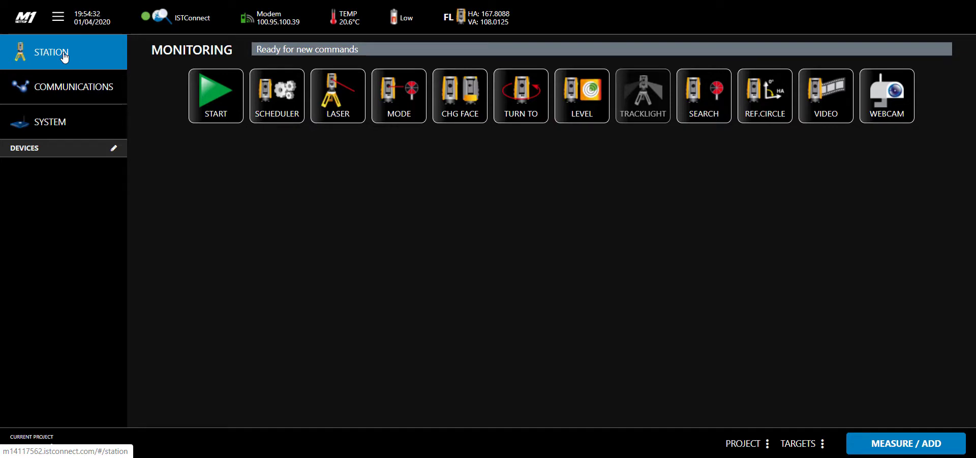
{"action": "left_click", "coordinate": [799, 443]}
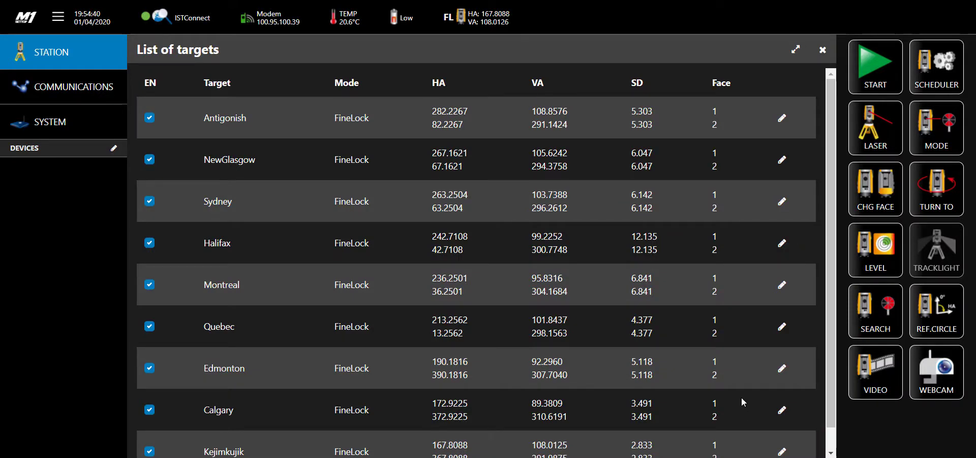
{"action": "scroll", "coordinate": [692, 315], "scroll_direction": "down", "scroll_amount": 1}
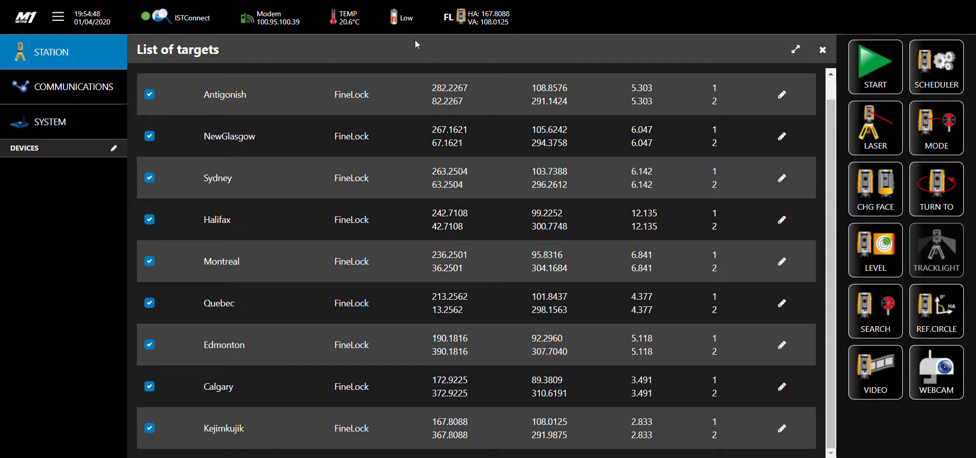
{"action": "left_click", "coordinate": [46, 52]}
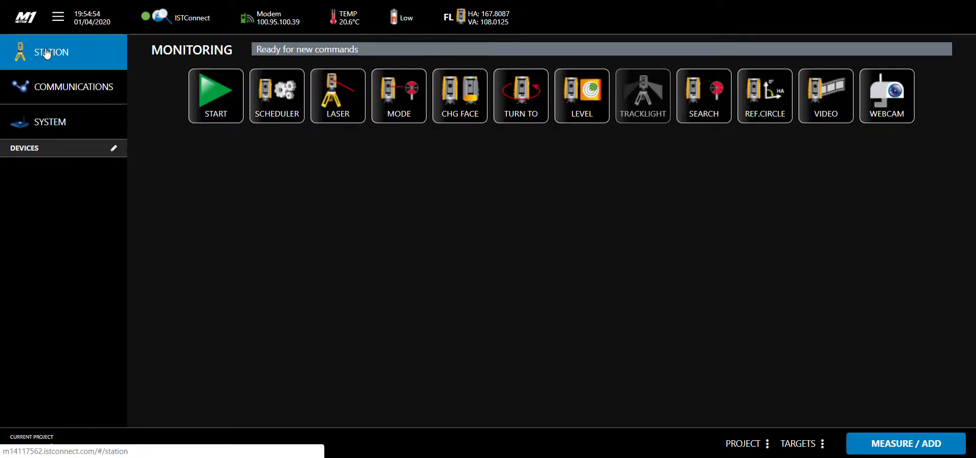
Save a schedule with a 5 min round interval, toggling Monday and Thursday.
{"action": "left_click", "coordinate": [290, 102]}
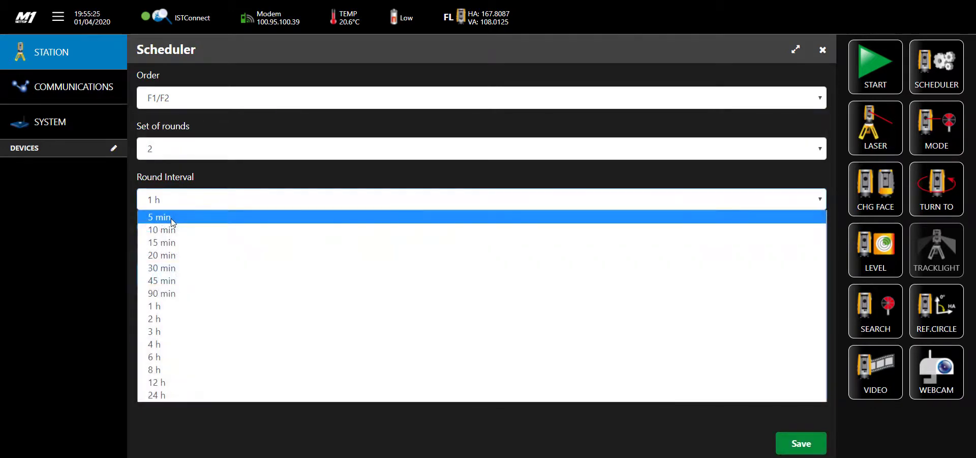
{"action": "left_click", "coordinate": [172, 219]}
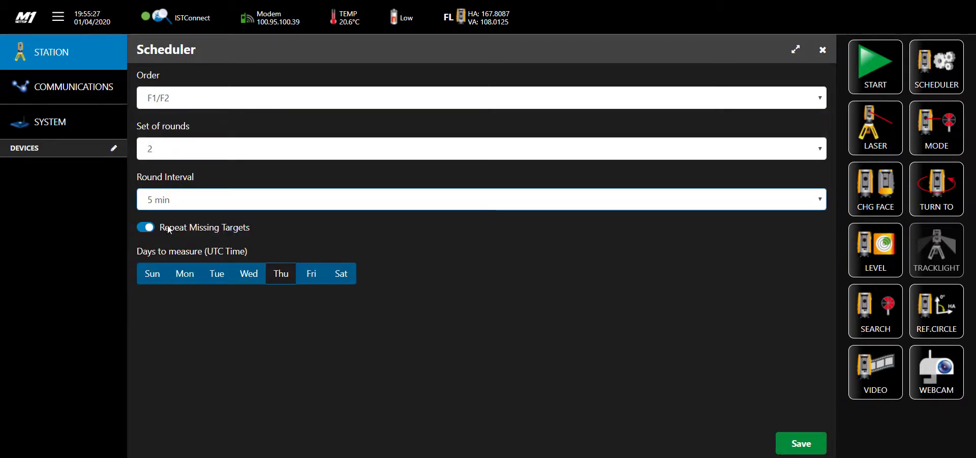
{"action": "left_click", "coordinate": [144, 228]}
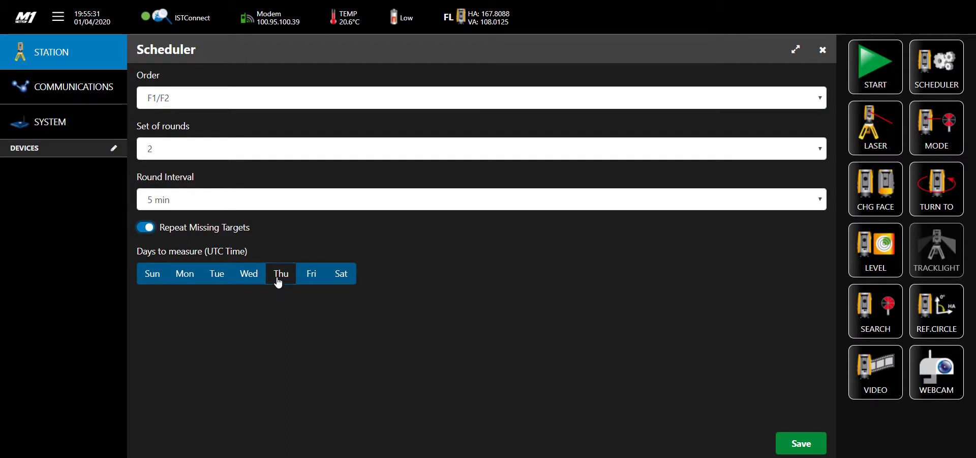
{"action": "left_click", "coordinate": [184, 277]}
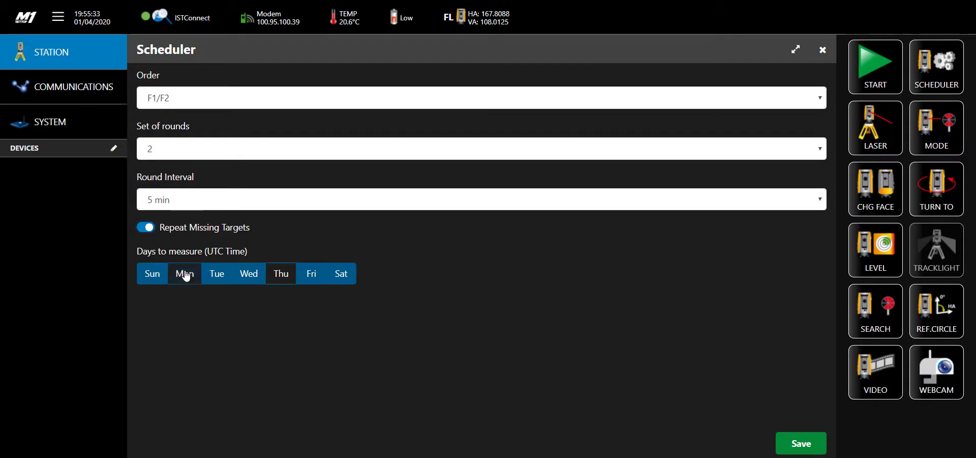
{"action": "left_click", "coordinate": [278, 281]}
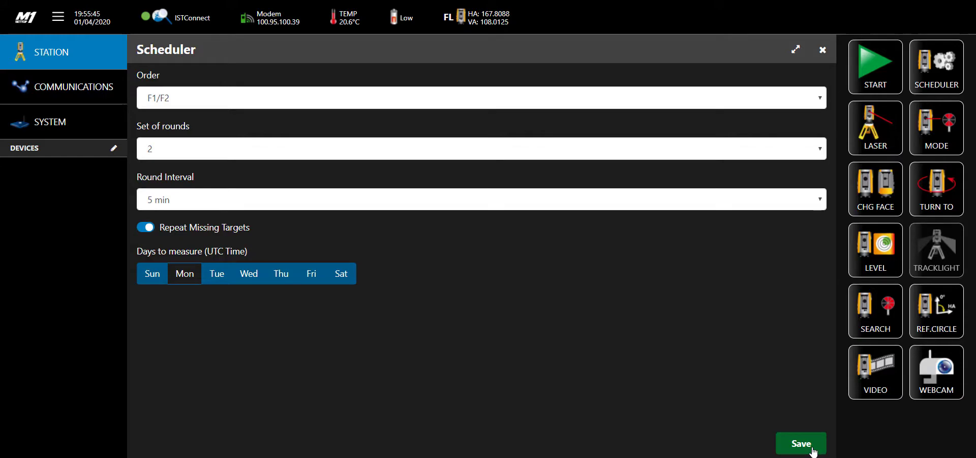
{"action": "left_click", "coordinate": [812, 449]}
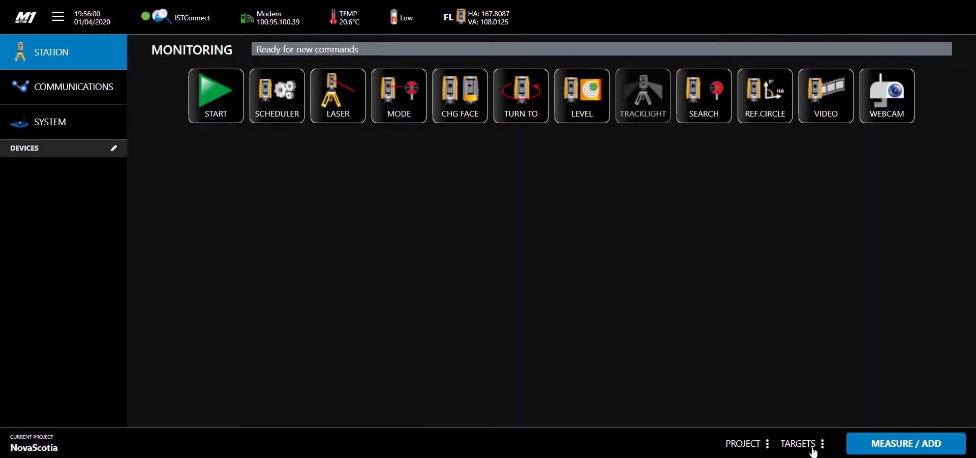
Start the monitoring process and confirm Start in the dialog.
{"action": "left_click", "coordinate": [215, 88]}
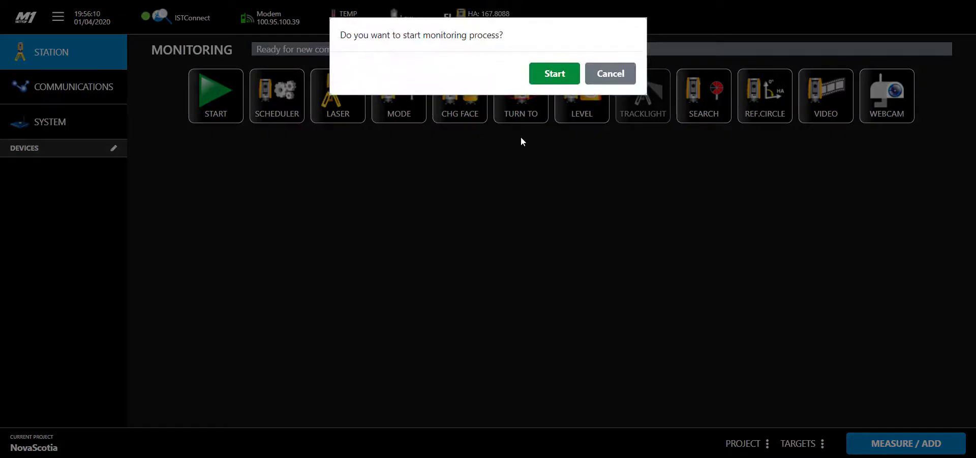
{"action": "left_click", "coordinate": [570, 76]}
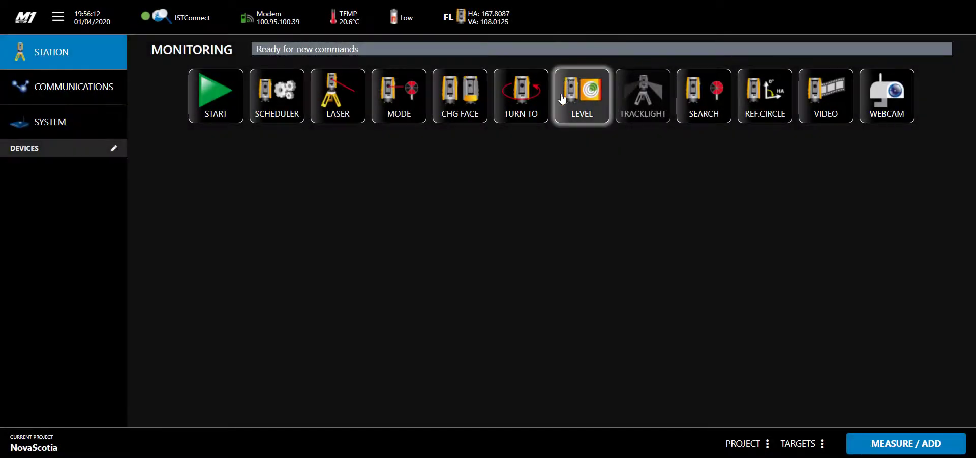